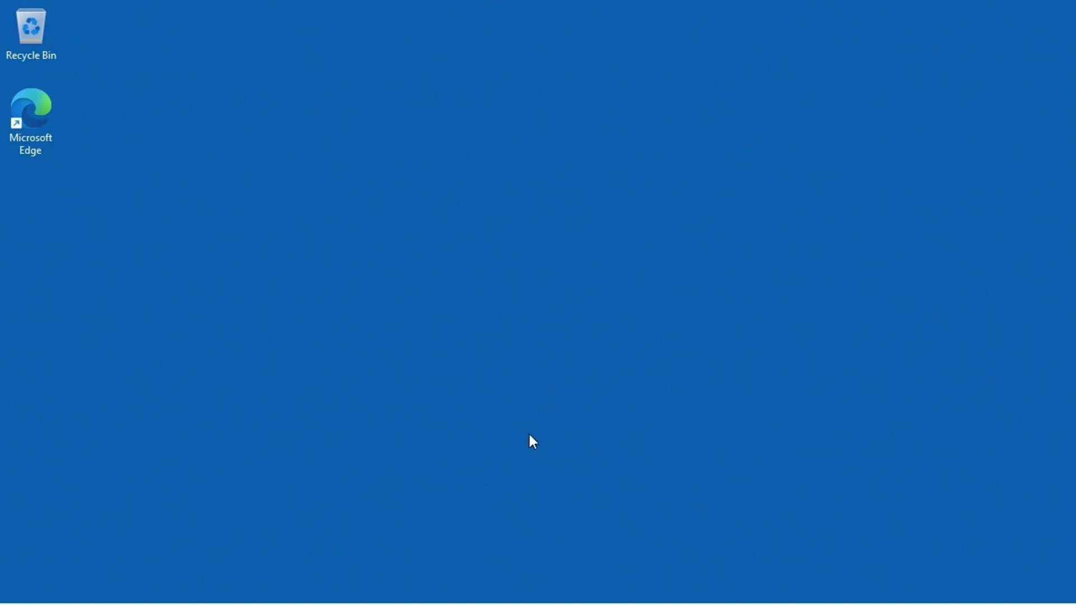
# Search the Start menu for 'event', launch Event Viewer, and maximize its window
pyautogui.moveTo(448, 604)
pyautogui.click(428, 586)
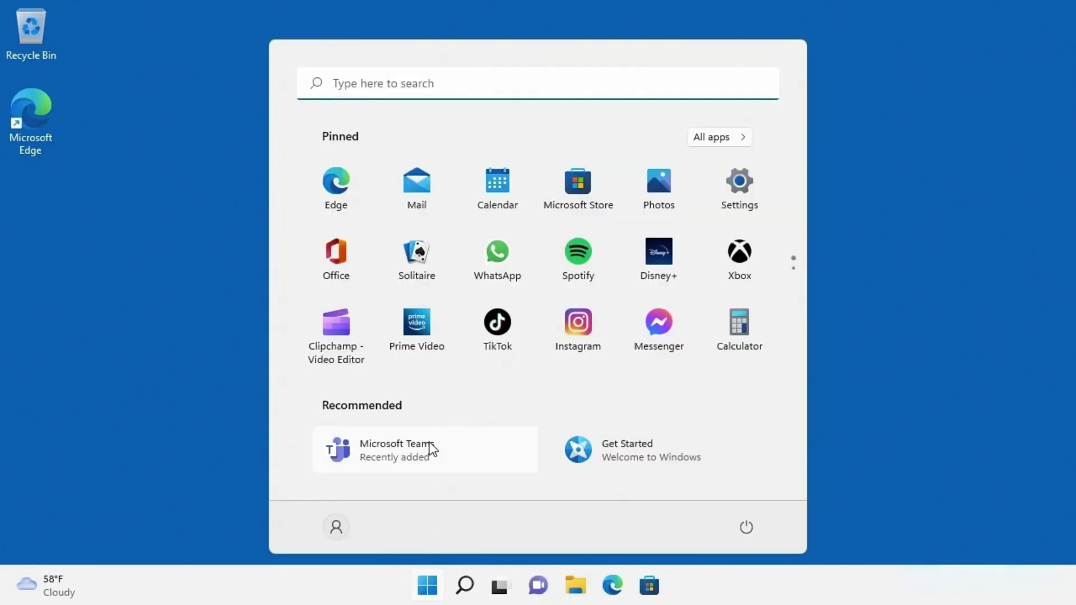
pyautogui.write('event')
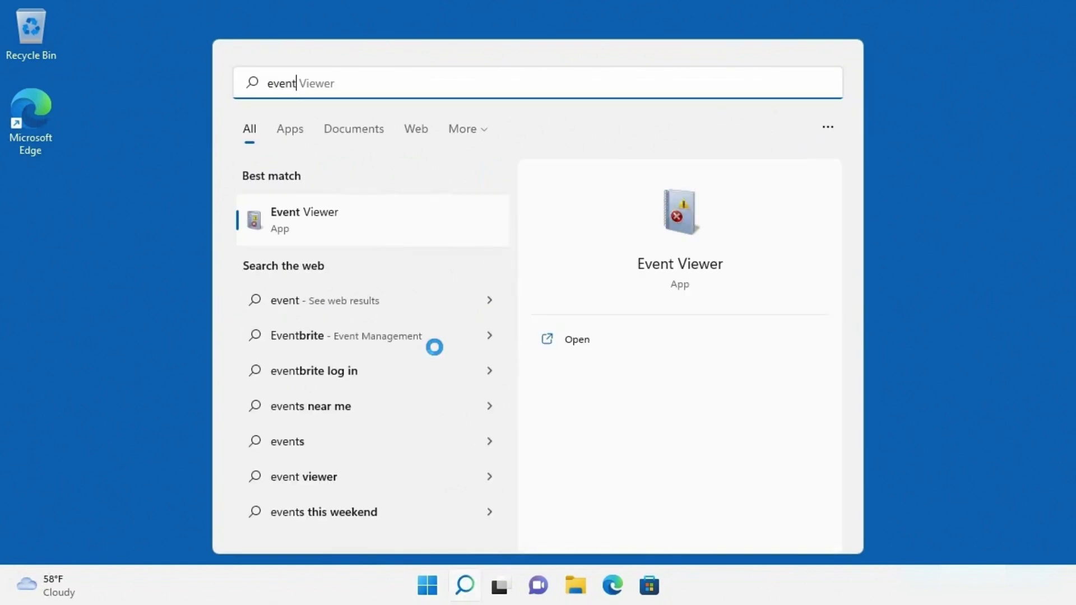
pyautogui.click(292, 218)
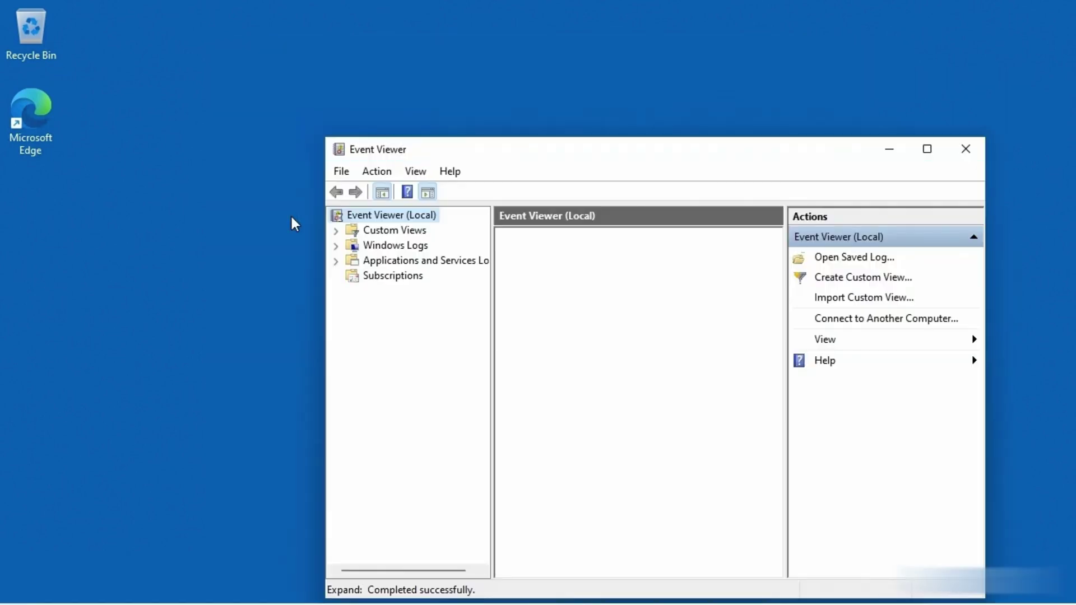
pyautogui.doubleClick(607, 153)
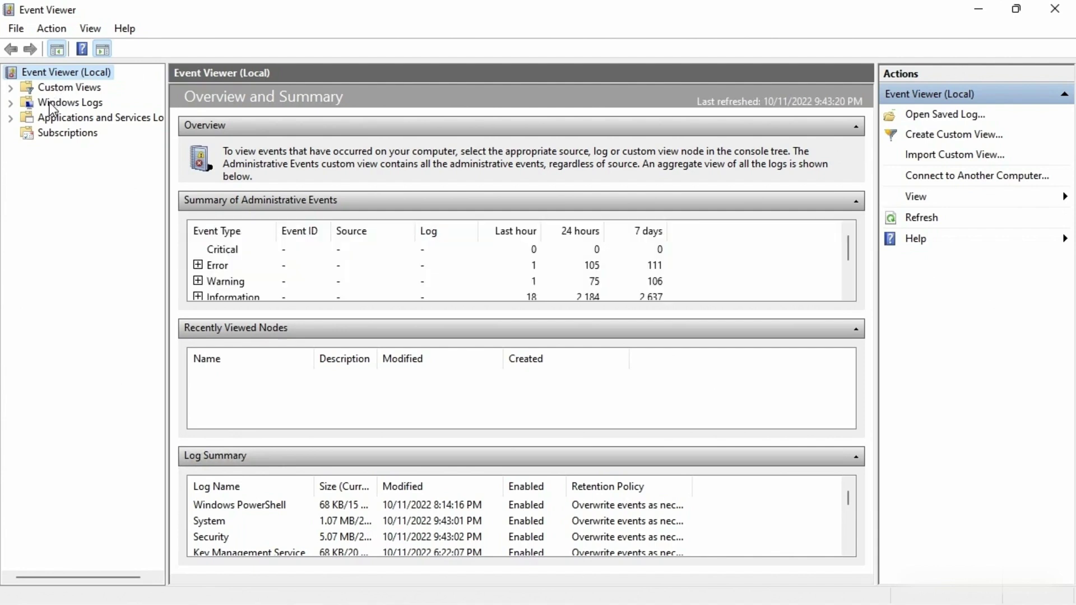
# Expand Windows Logs to list its five logs and widen the navigation tree pane
pyautogui.click(11, 102)
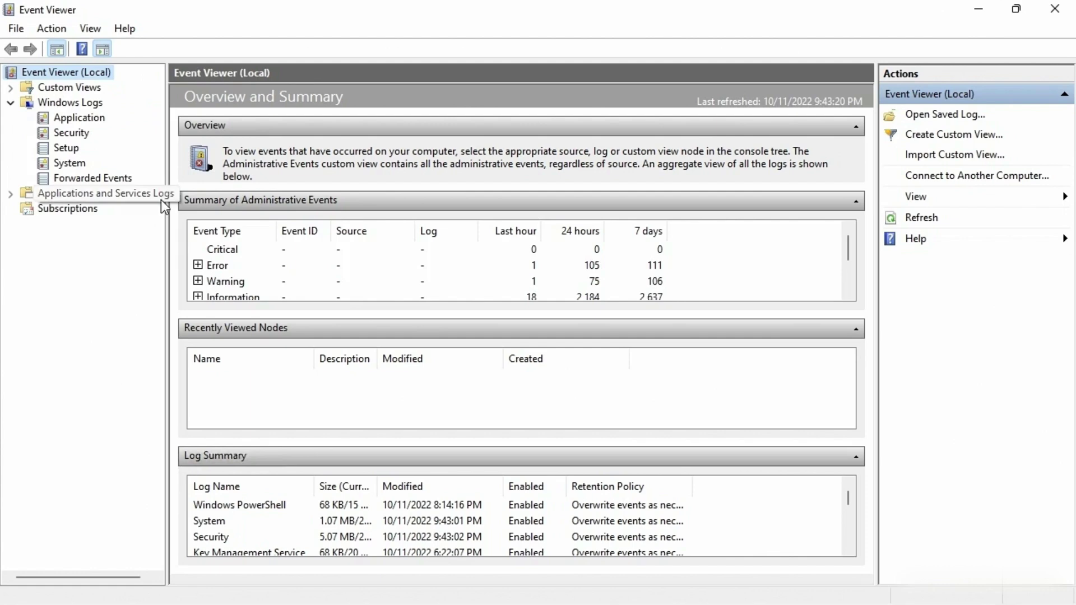
pyautogui.moveTo(166, 217); pyautogui.dragTo(197, 219)
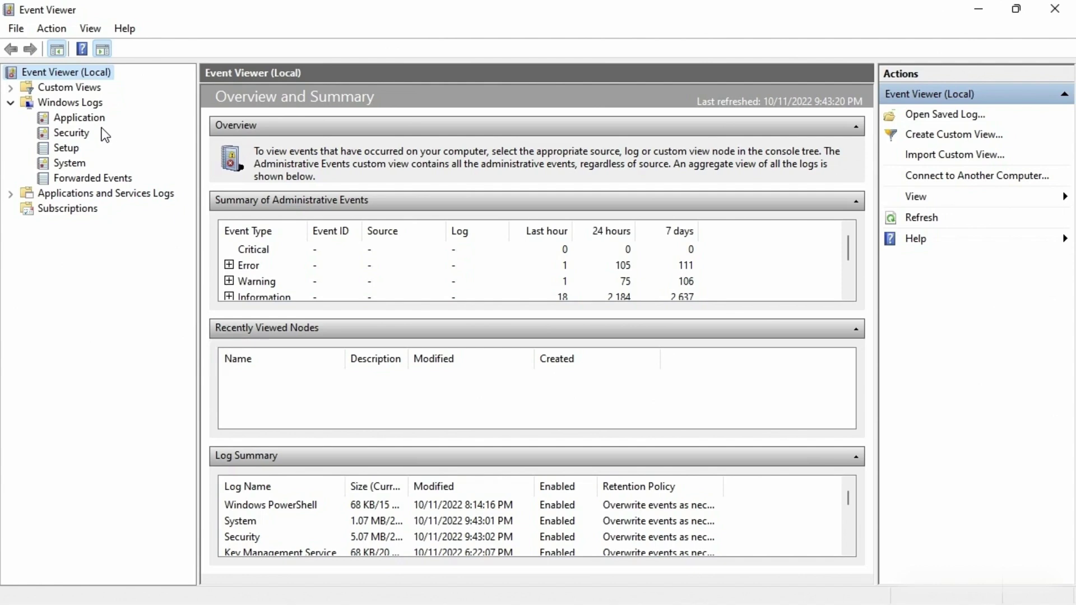
# View the Application log's events, then the Security log's 6,426 events
pyautogui.click(79, 117)
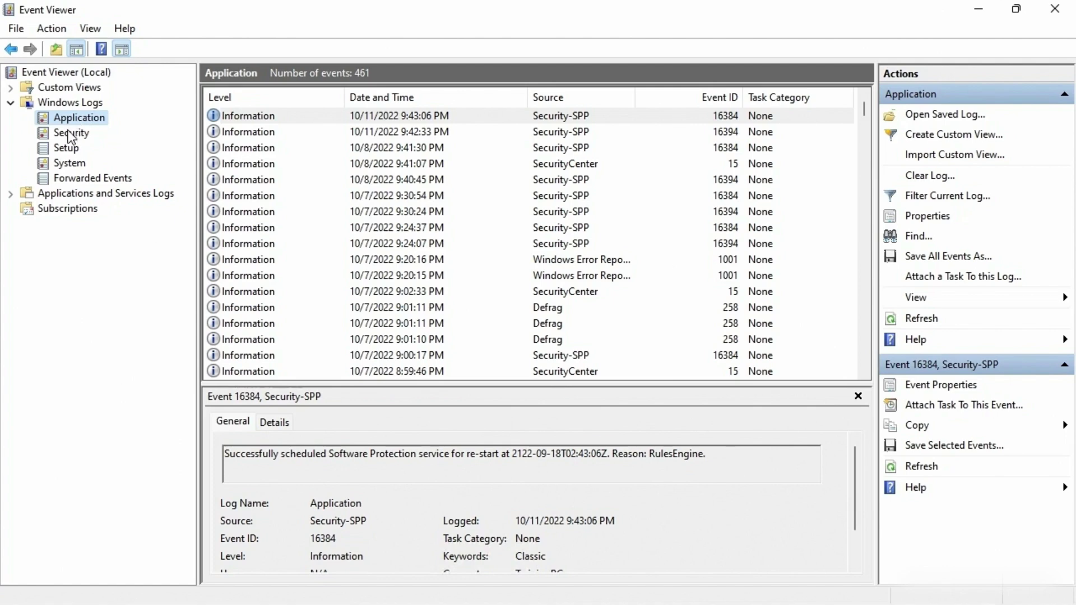
pyautogui.click(68, 132)
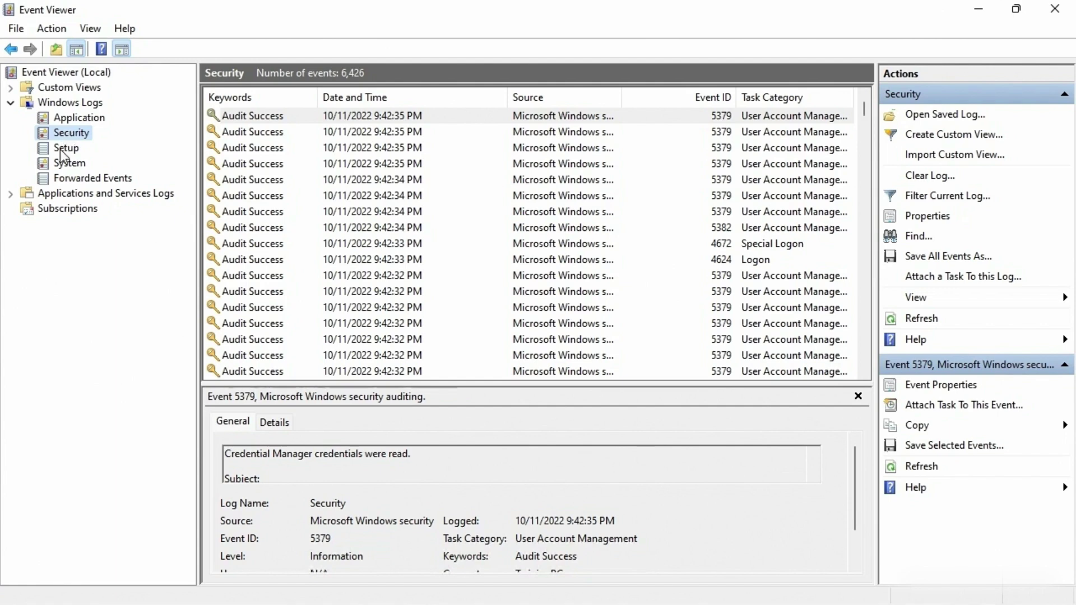
# Review the newest Setup event, confirm Forwarded Events is empty, then show the System log
pyautogui.click(61, 149)
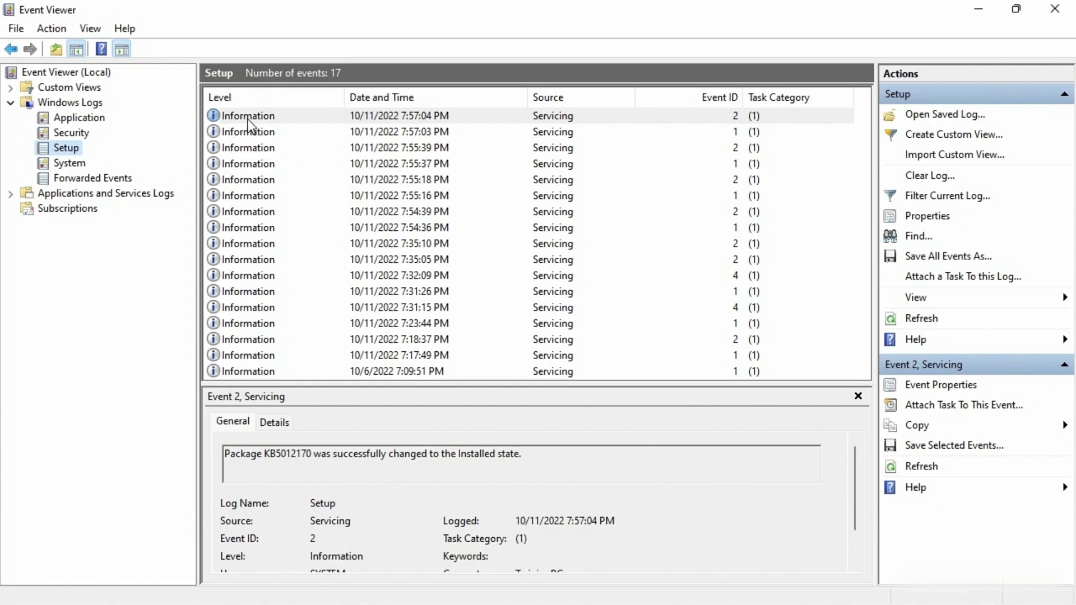
pyautogui.click(273, 121)
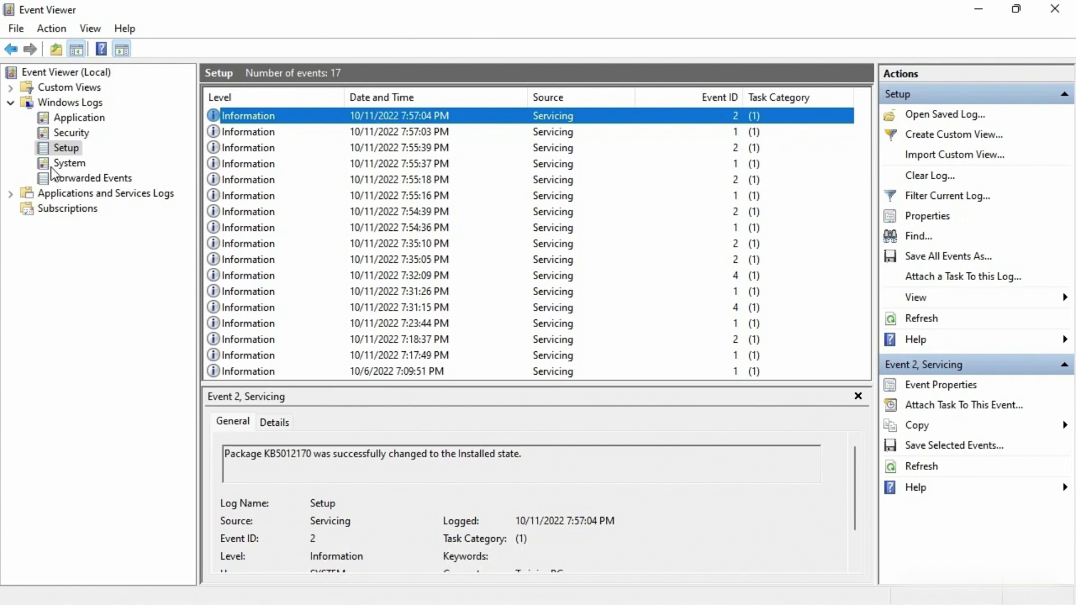
pyautogui.click(70, 182)
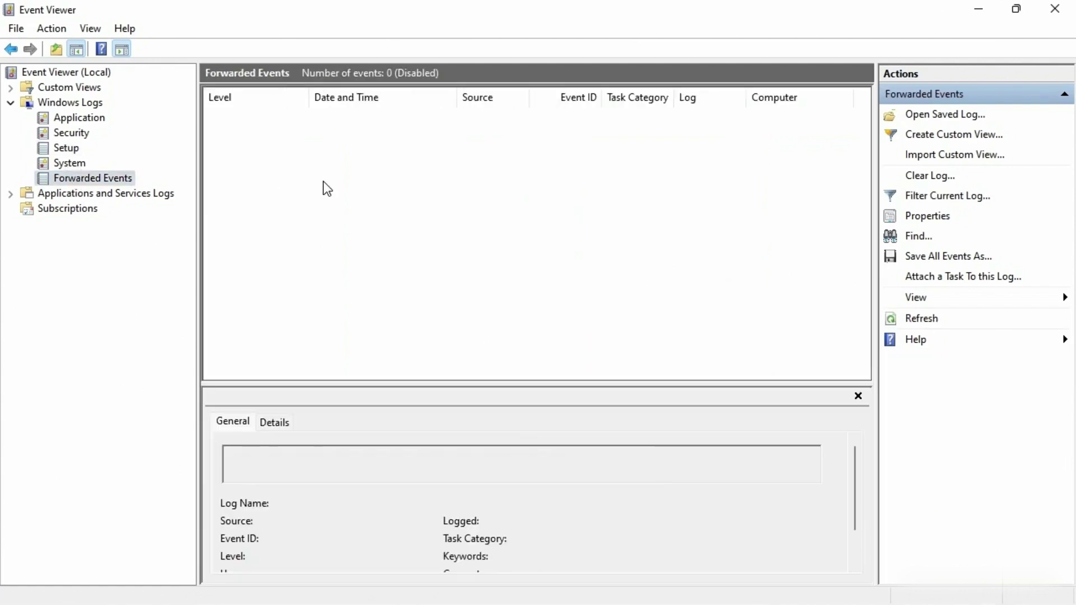
pyautogui.click(75, 168)
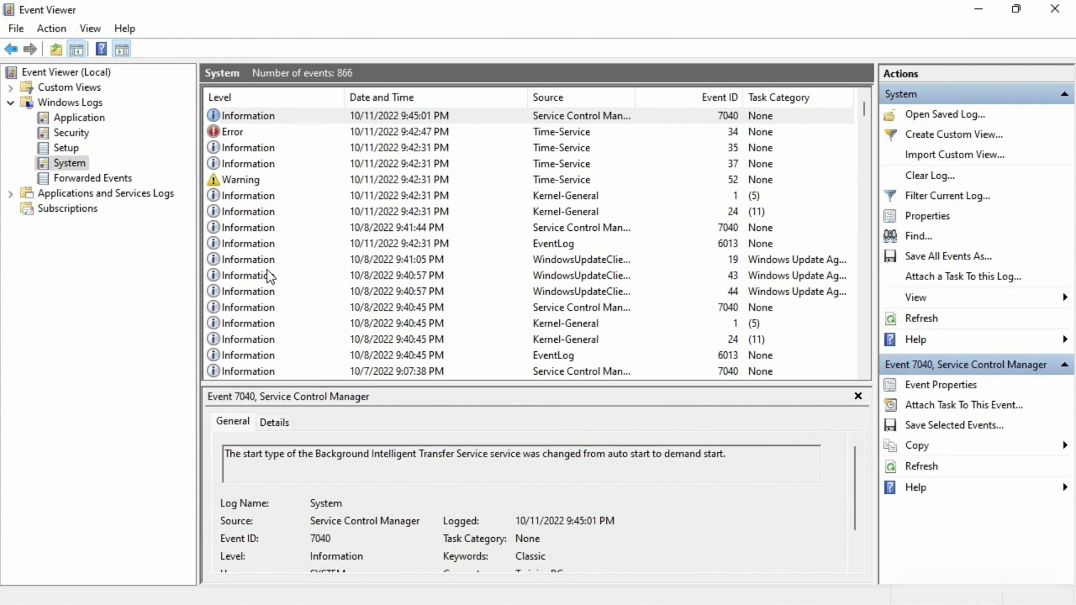
# Read details of Time-Service events 35 and 37 and Kernel-General events 1 and 24
pyautogui.click(258, 148)
pyautogui.click(246, 195)
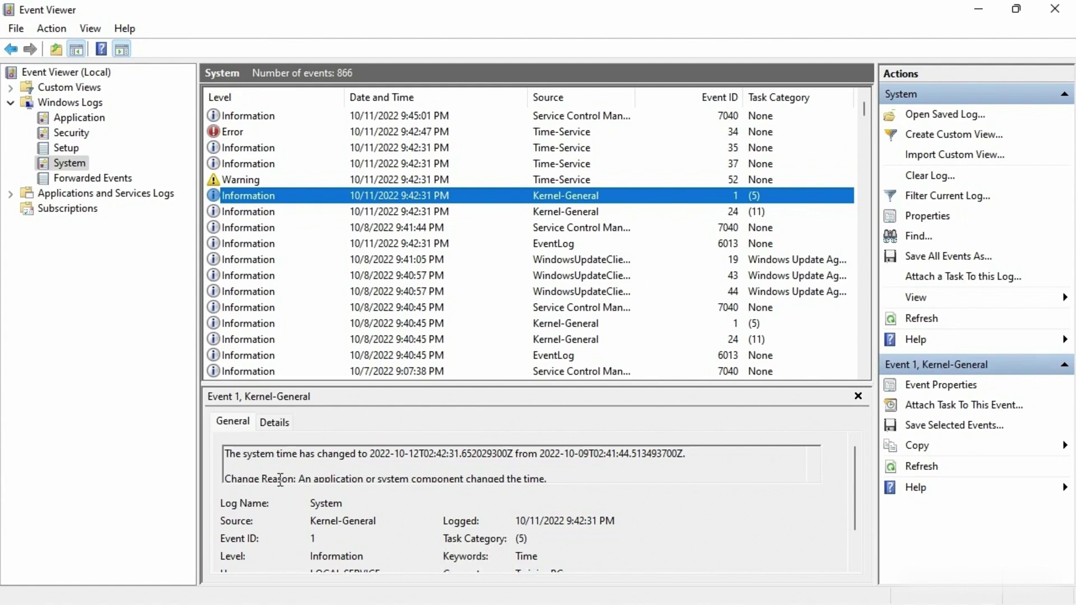
pyautogui.click(227, 218)
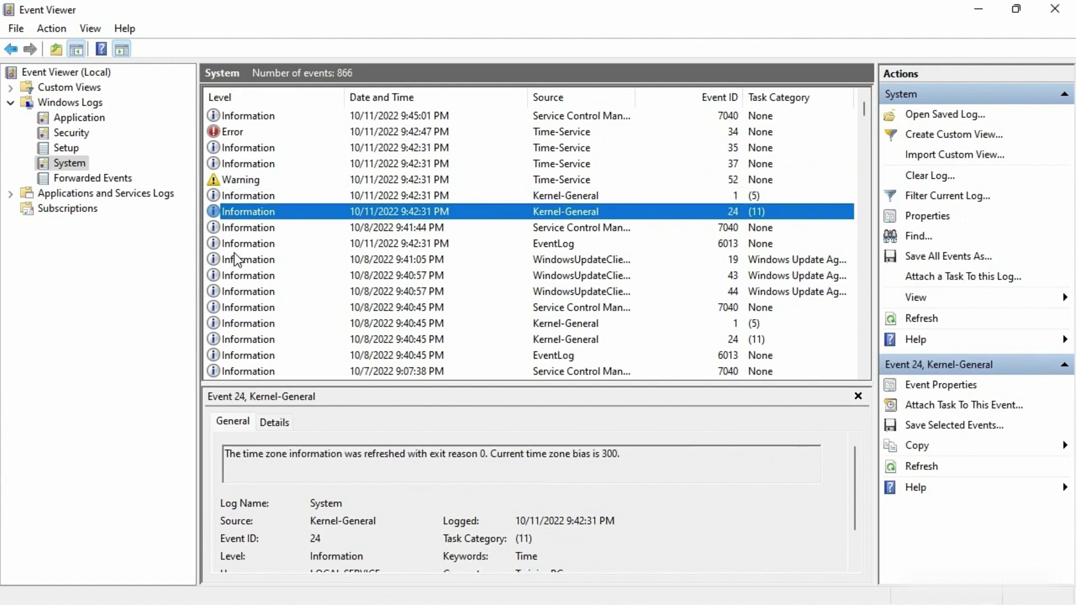
pyautogui.click(250, 202)
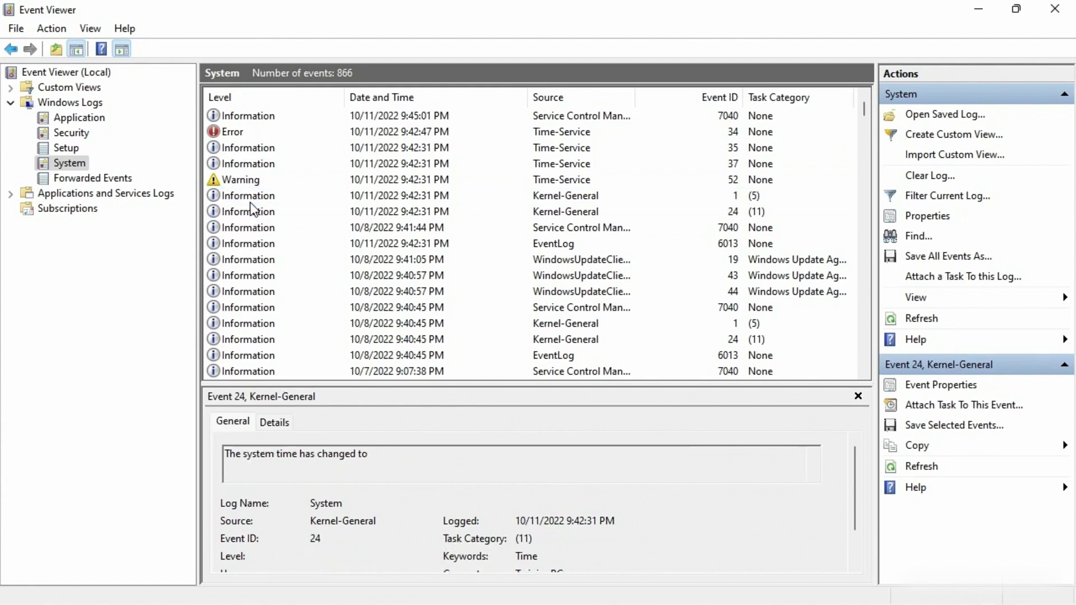
pyautogui.click(521, 159)
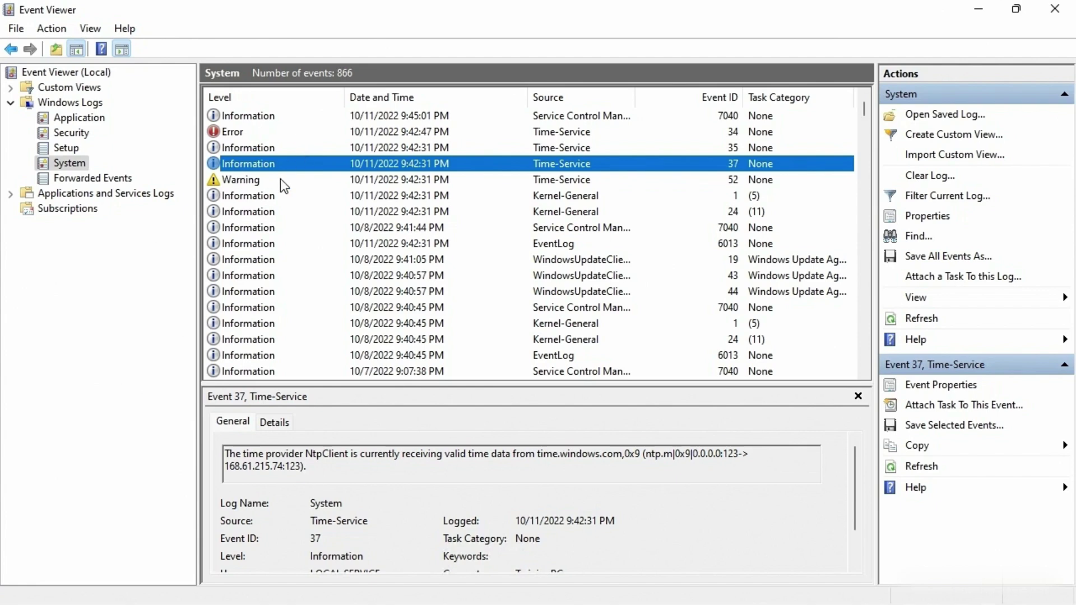
# Read older System events: 7040 at 9:05:01 PM and Kernel-General 16 at 8:19:57 PM
pyautogui.scroll(-1, 265, 228)
pyautogui.scroll(-5, 310, 223)
pyautogui.scroll(1, 308, 216)
pyautogui.click(283, 151)
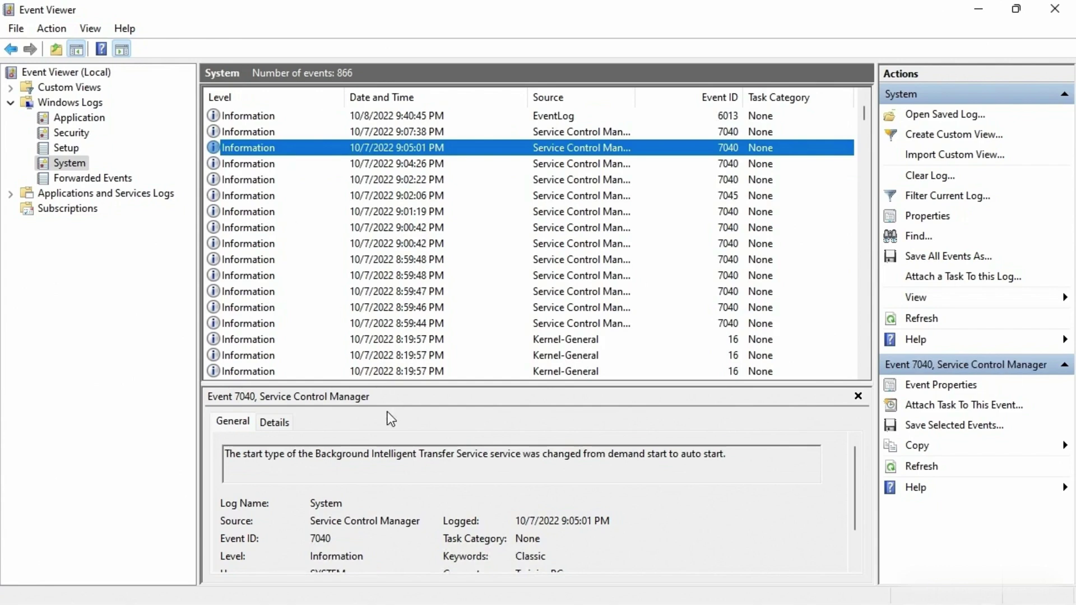
pyautogui.scroll(-1, 319, 331)
pyautogui.click(318, 330)
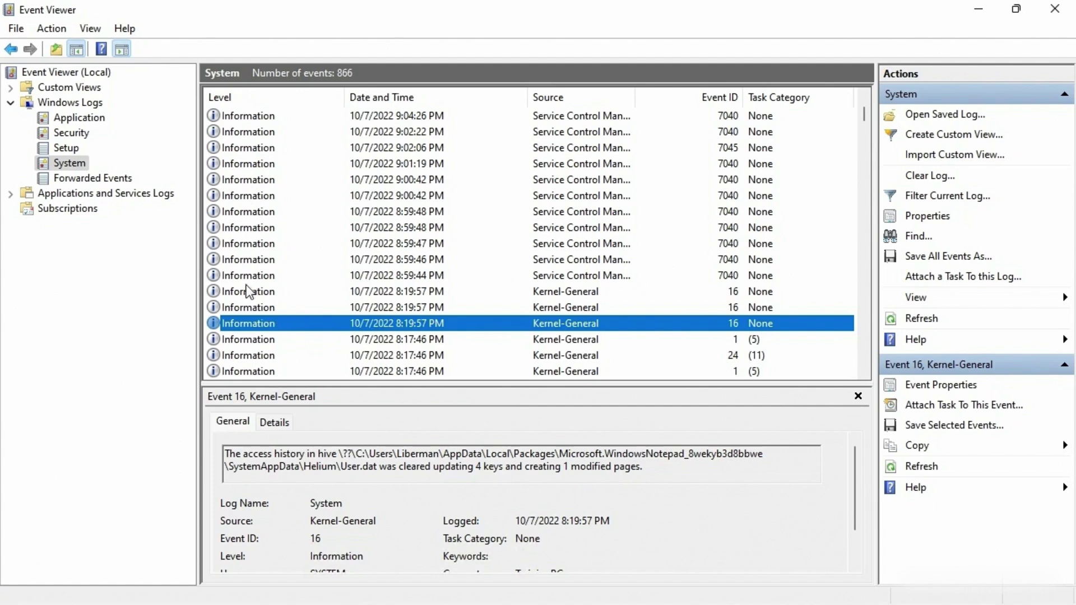
# Scroll Event 16's General tab to User, OpCode and Computer, and select its Event ID
pyautogui.moveTo(650, 474); pyautogui.dragTo(225, 453)
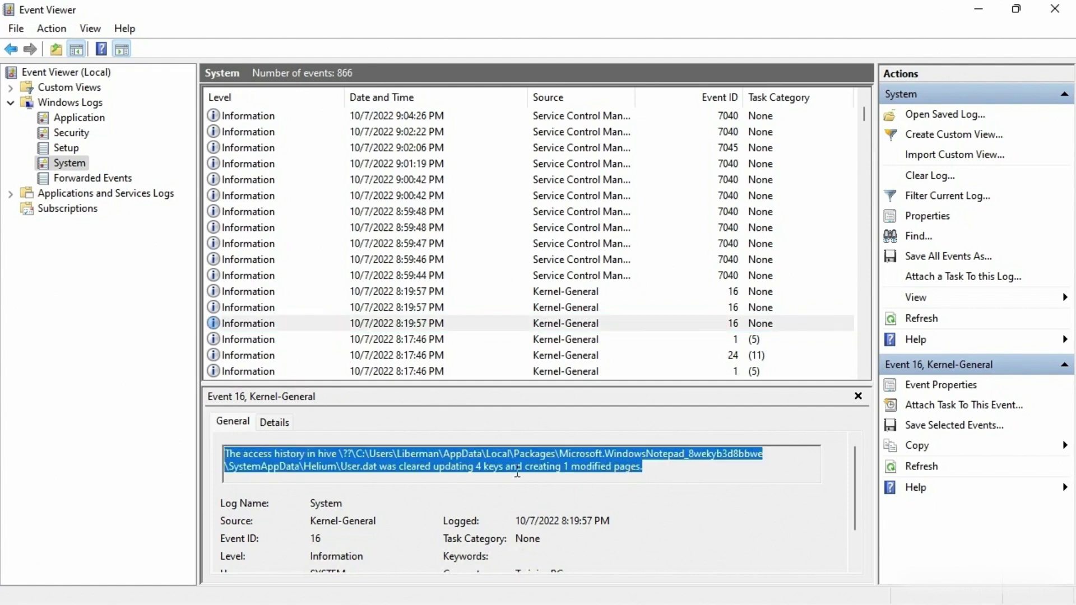
pyautogui.click(658, 477)
pyautogui.scroll(-2, 647, 515)
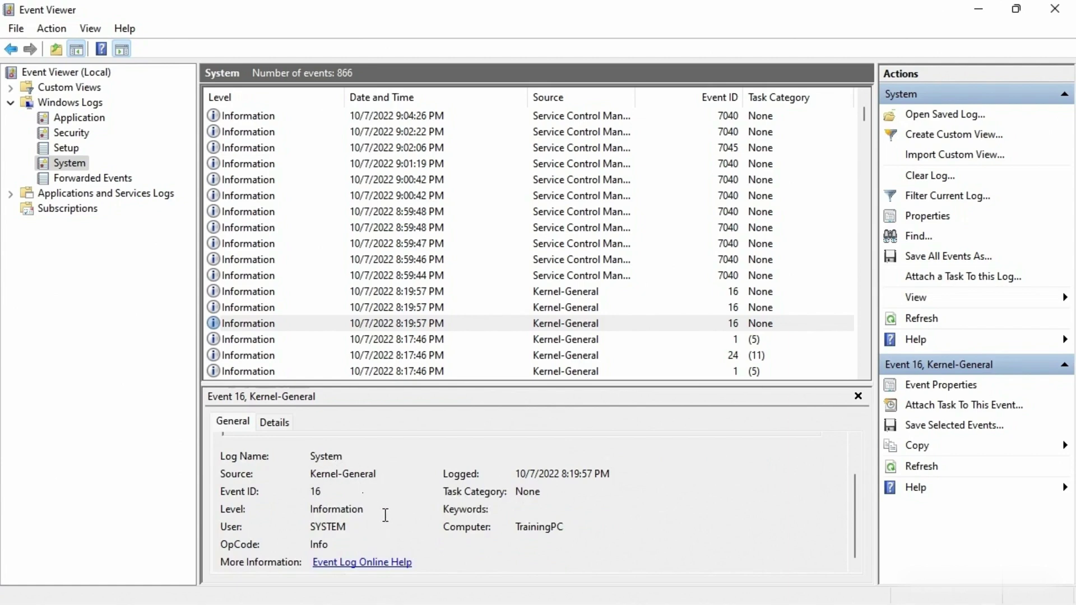
pyautogui.moveTo(327, 494); pyautogui.dragTo(305, 499)
# Return to the newest System events and show Time-Service warning Event 52
pyautogui.scroll(3, 364, 317)
pyautogui.scroll(3, 364, 312)
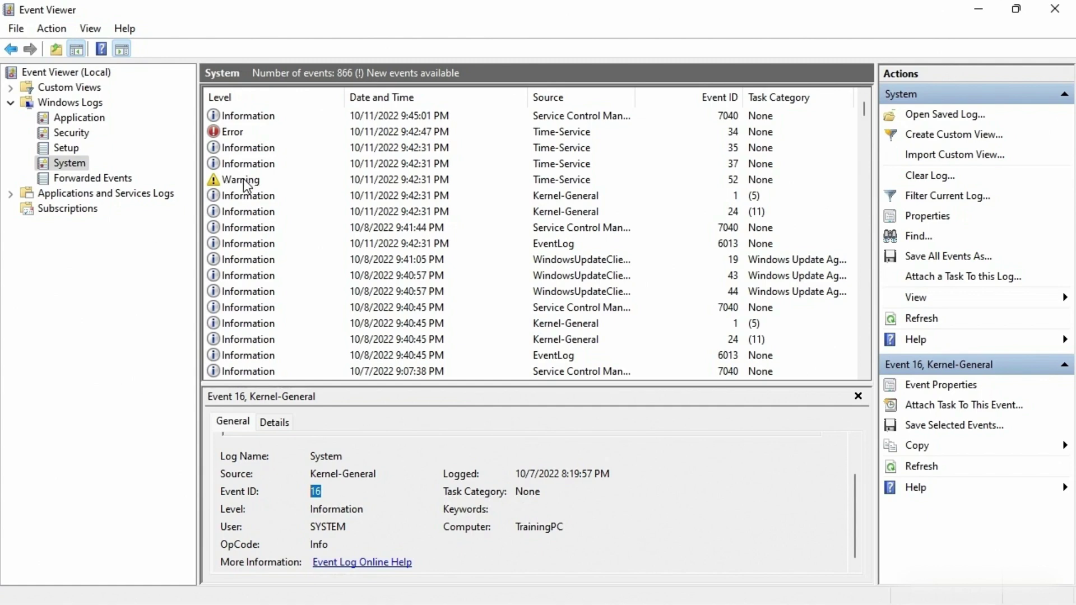
pyautogui.click(243, 181)
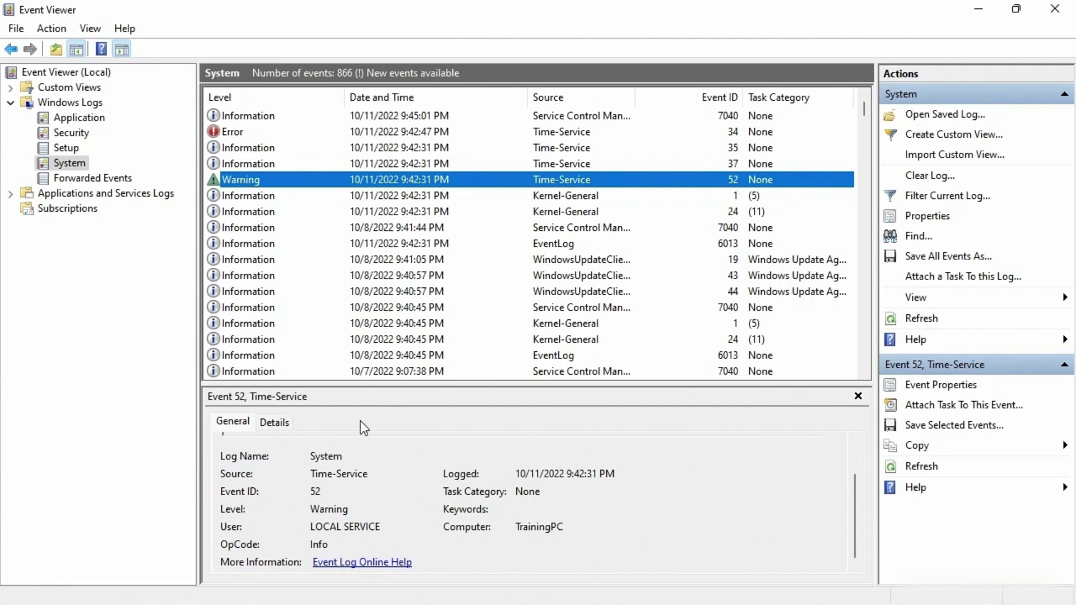
# Read Event 52's 259247-second offset description, then show Time-Service error Event 34
pyautogui.scroll(2, 399, 504)
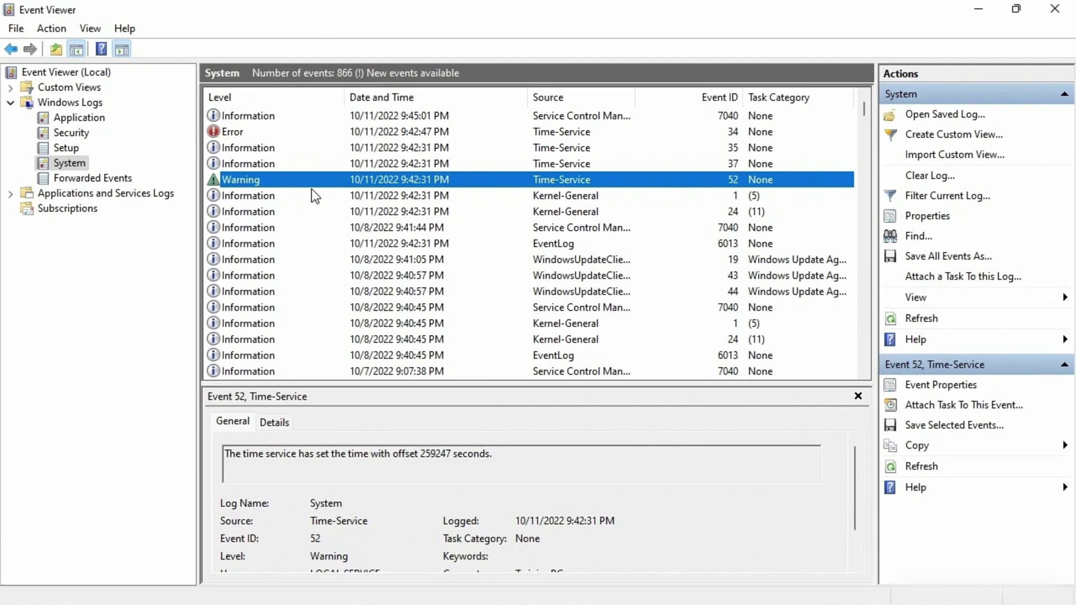
pyautogui.click(249, 132)
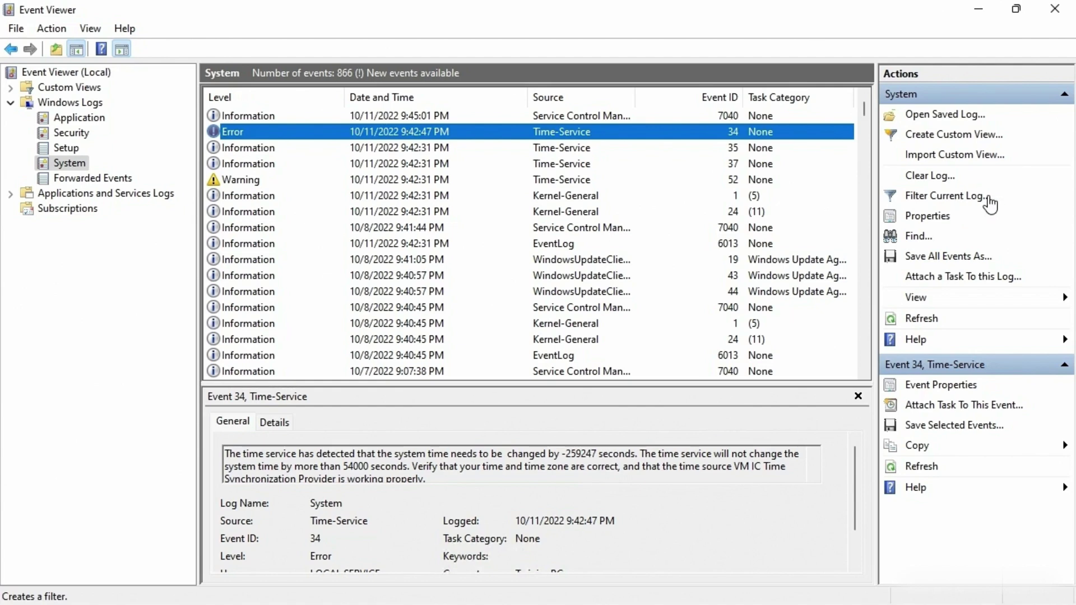
# Open the Filter Current Log dialog for the System log
pyautogui.click(989, 197)
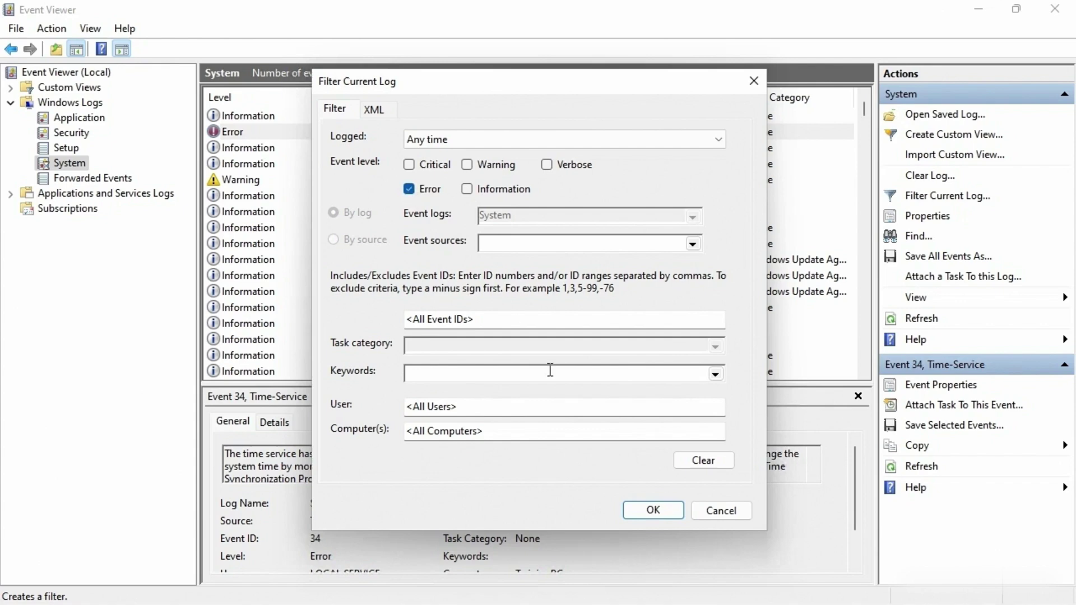
# Apply the Error-only filter and browse the 15 resulting Error events
pyautogui.click(643, 511)
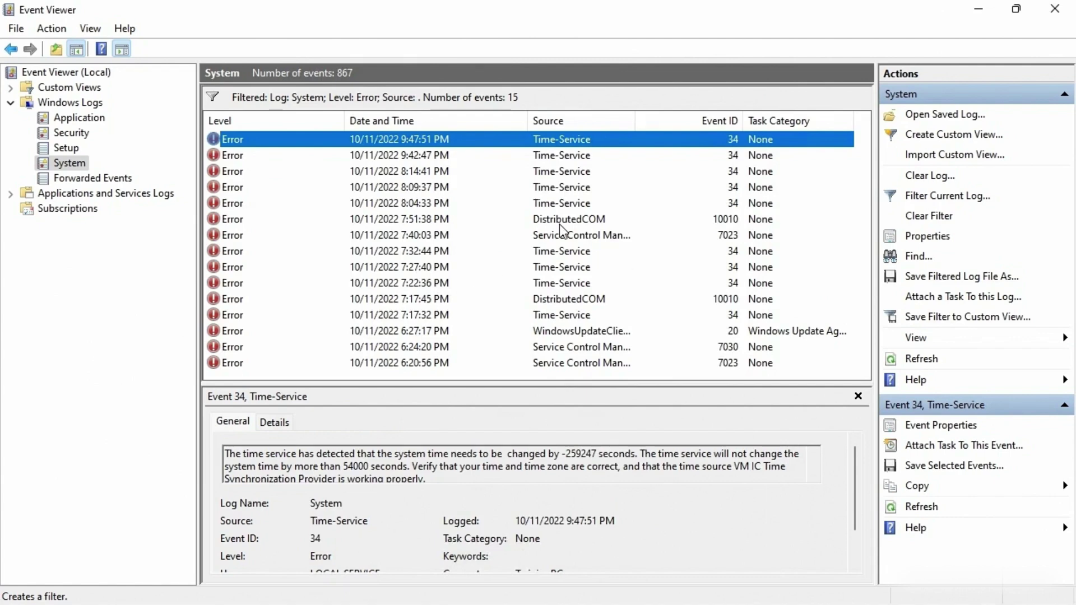
pyautogui.click(397, 208)
pyautogui.click(342, 144)
pyautogui.click(973, 197)
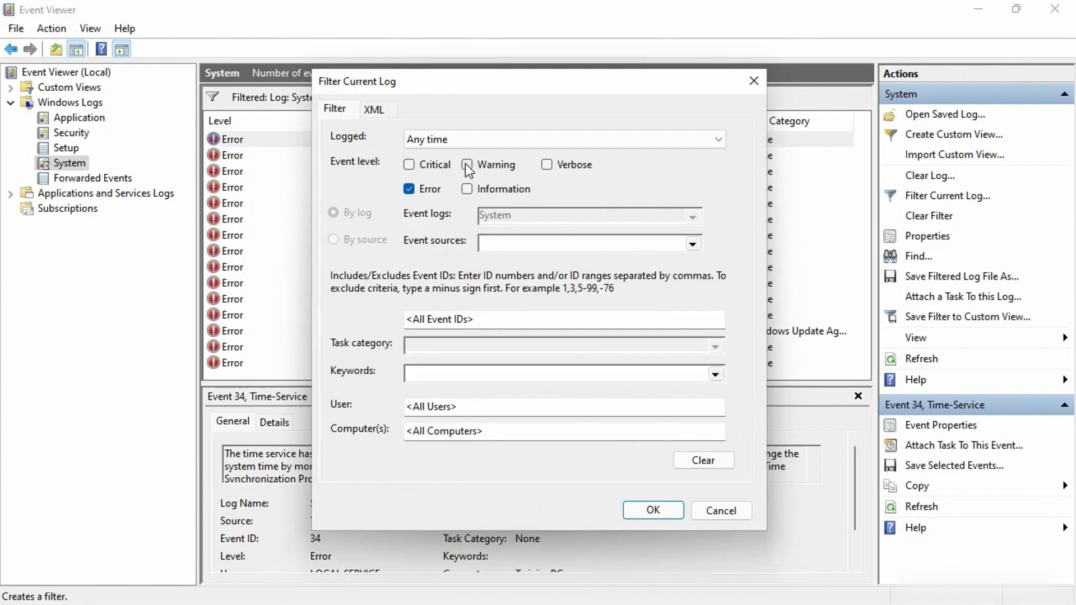
# Apply the Warning-only filter, review disk warning Event 153, then clear the filter
pyautogui.click(653, 510)
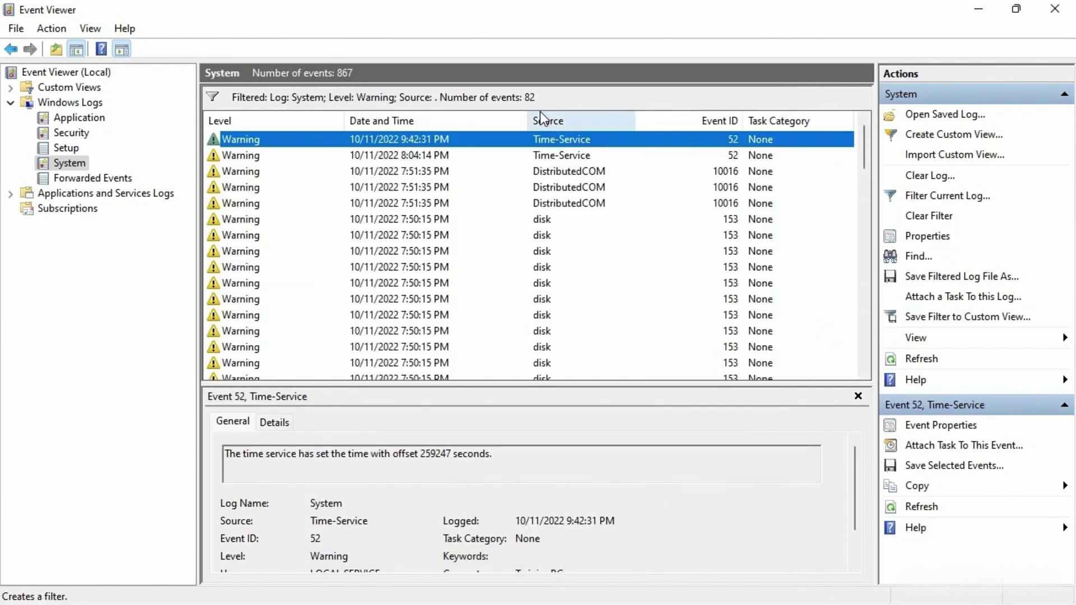
pyautogui.click(365, 236)
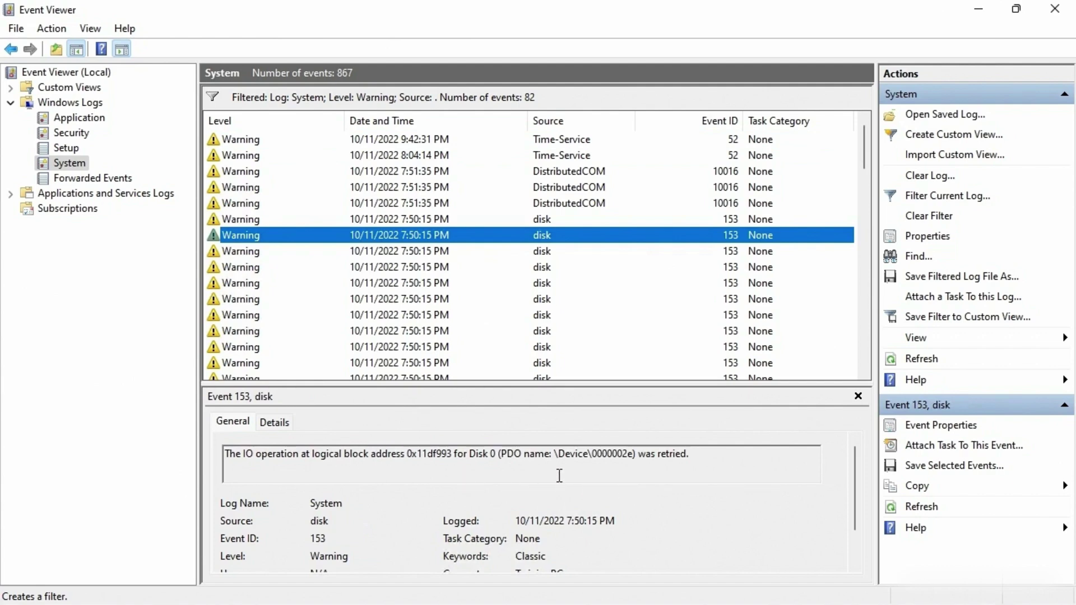
pyautogui.scroll(-13, 618, 311)
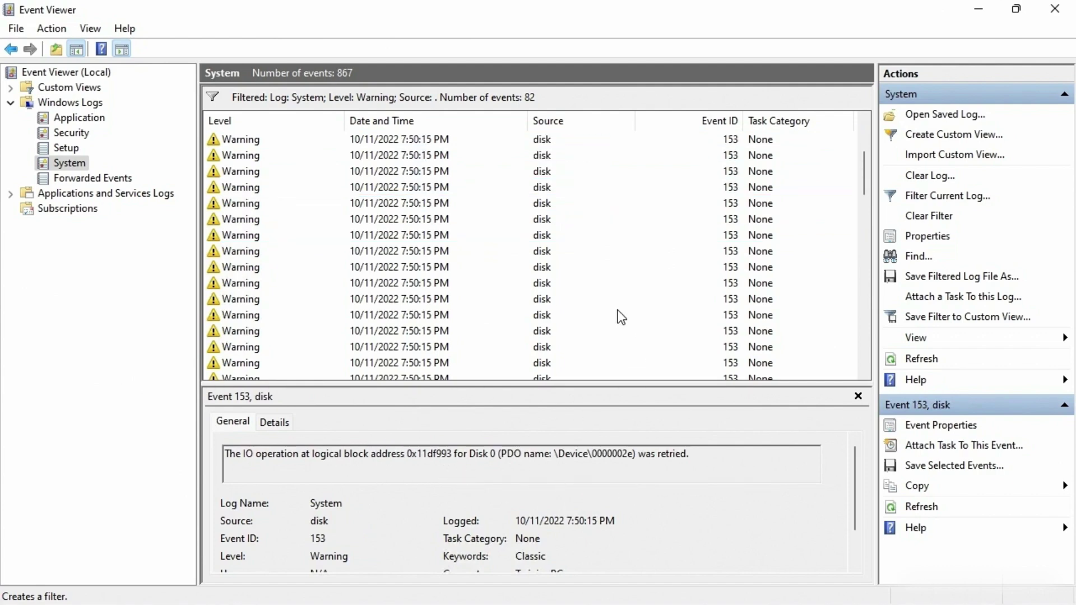
pyautogui.scroll(-8, 617, 313)
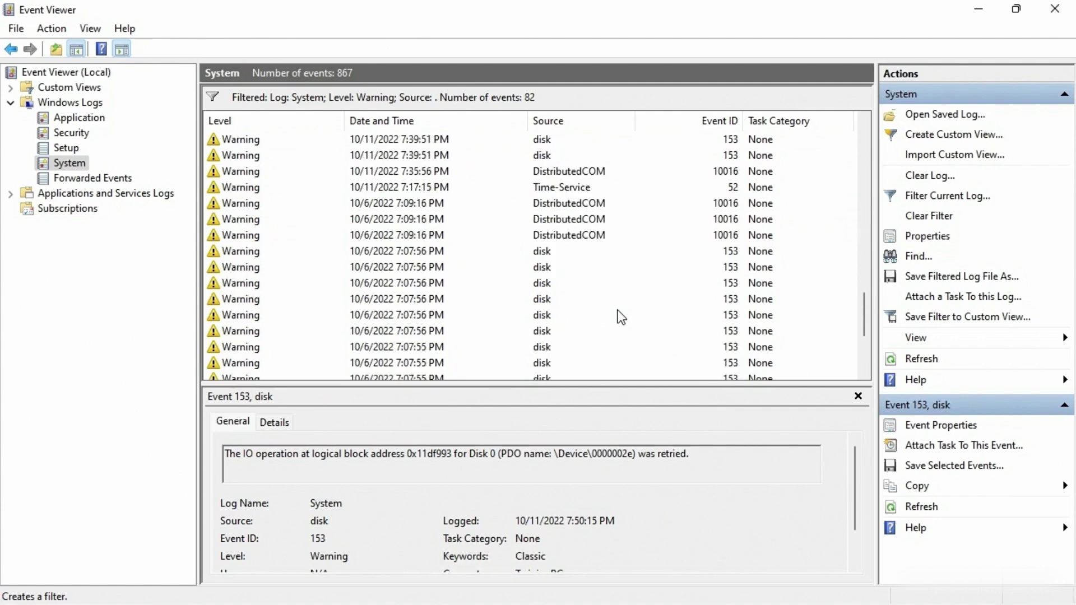
pyautogui.scroll(20, 618, 312)
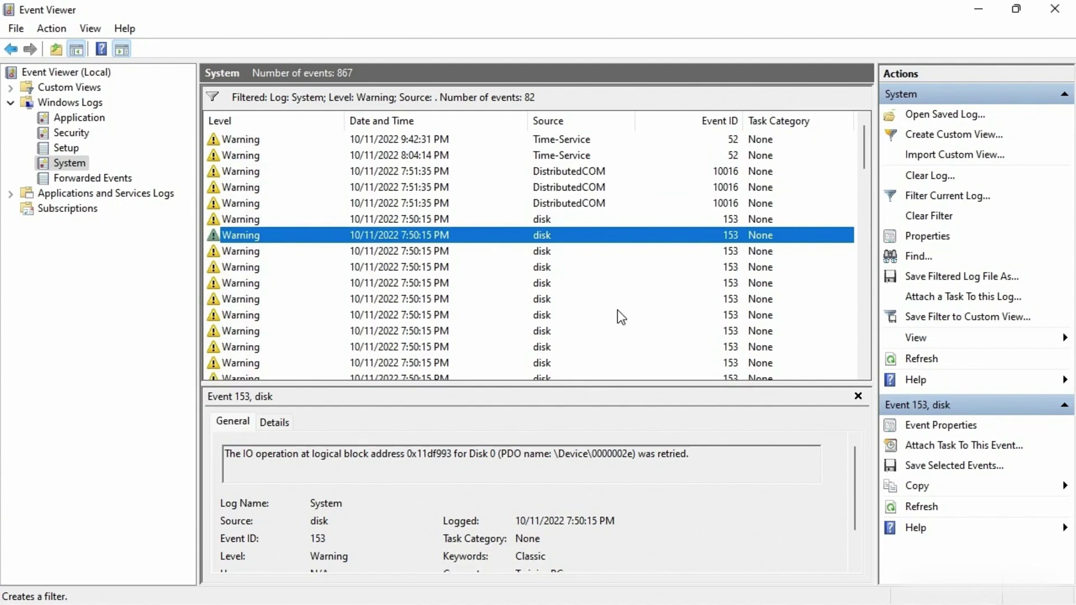
pyautogui.click(923, 219)
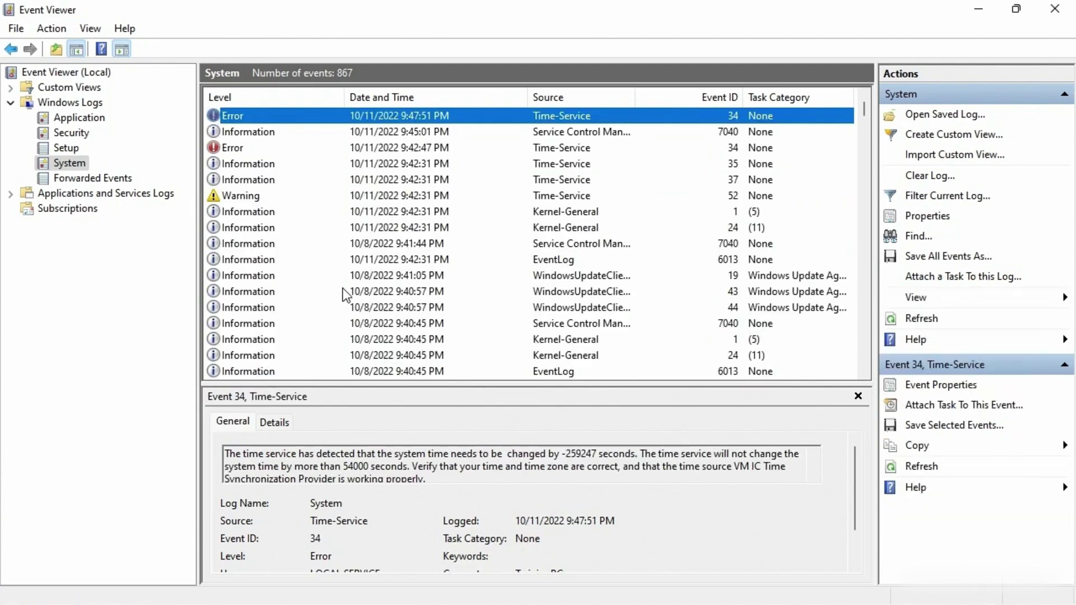
# Scroll through the full 867-event list, then return to the top
pyautogui.scroll(-20, 343, 289)
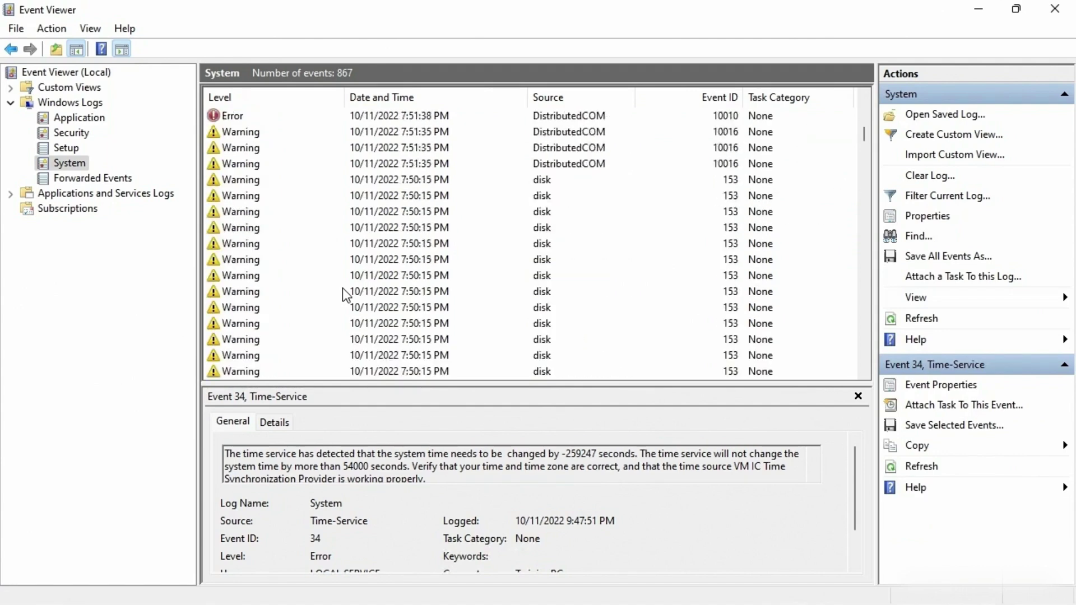
pyautogui.scroll(-20, 345, 292)
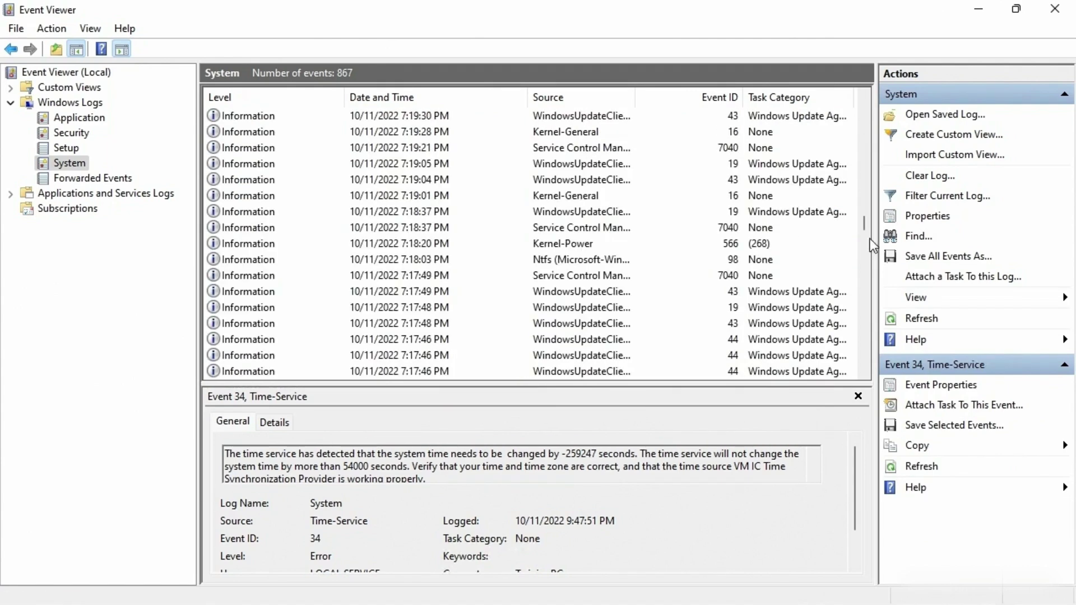
pyautogui.press('Home')
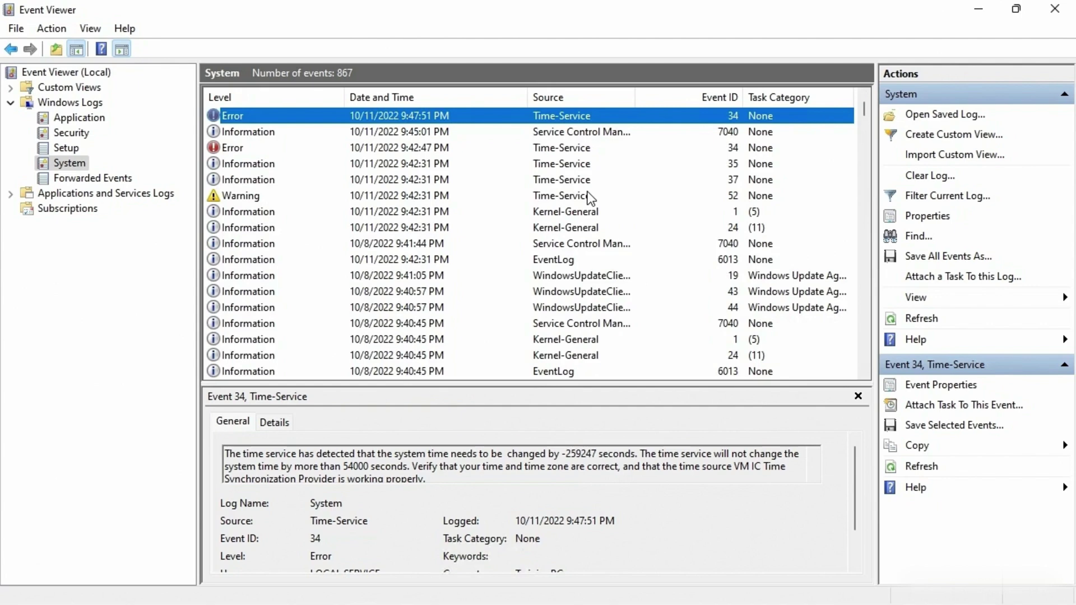